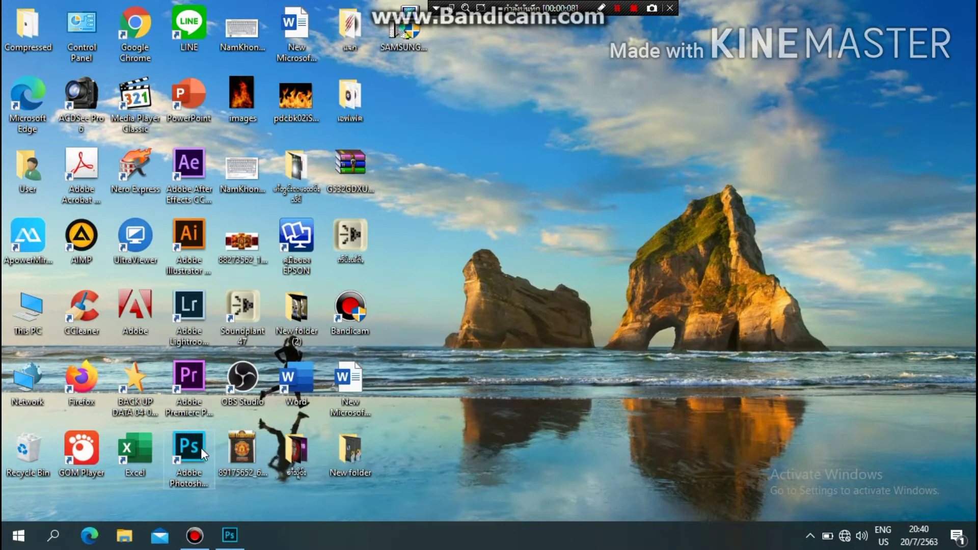
- Switch to Photoshop and add a Channel Mixer adjustment layer above the hi layer
{"action": "left_click", "coordinate": [231, 535]}
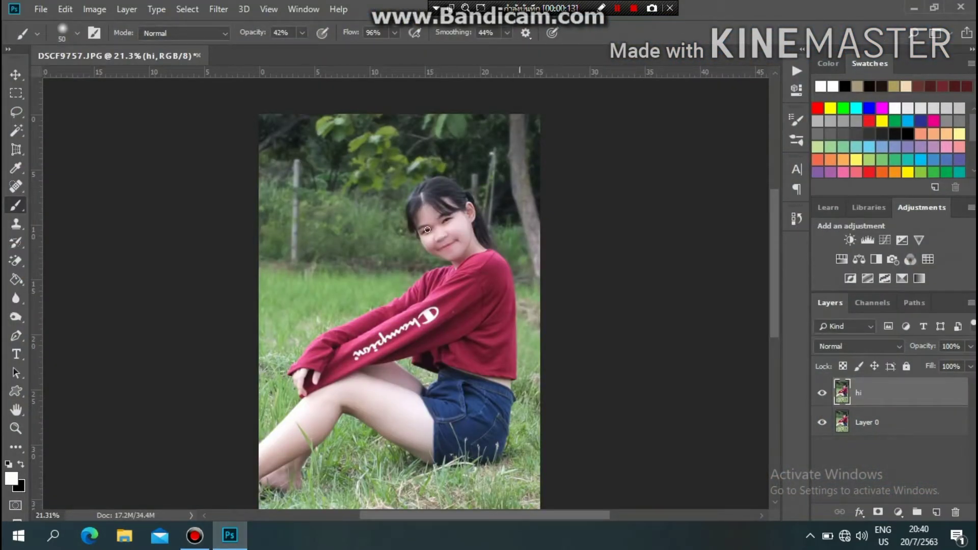
{"action": "left_click", "coordinate": [16, 74]}
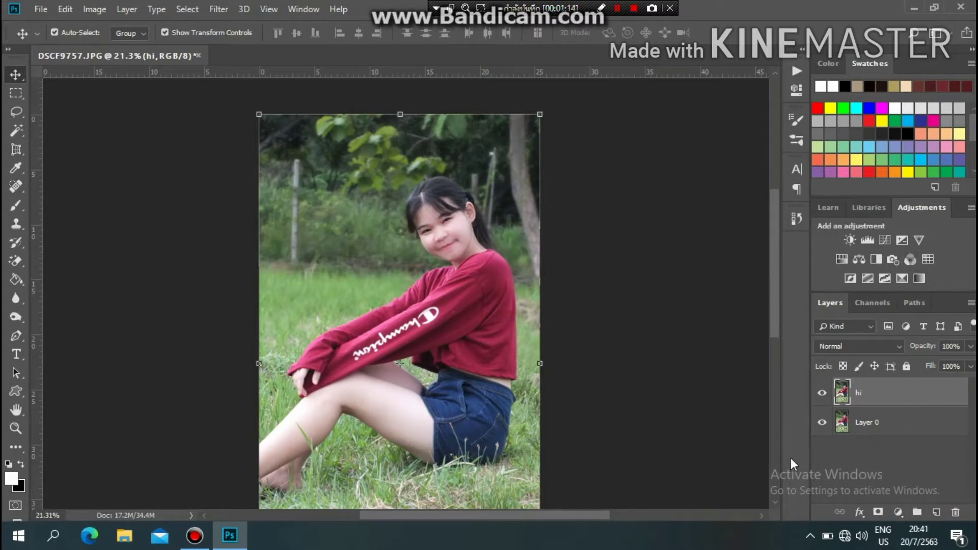
{"action": "left_click", "coordinate": [900, 510]}
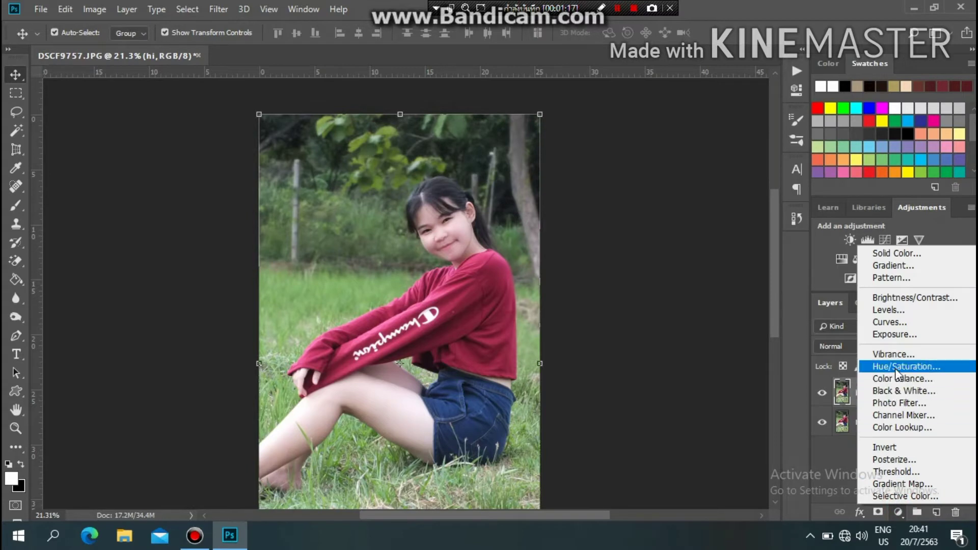
{"action": "left_click", "coordinate": [901, 413]}
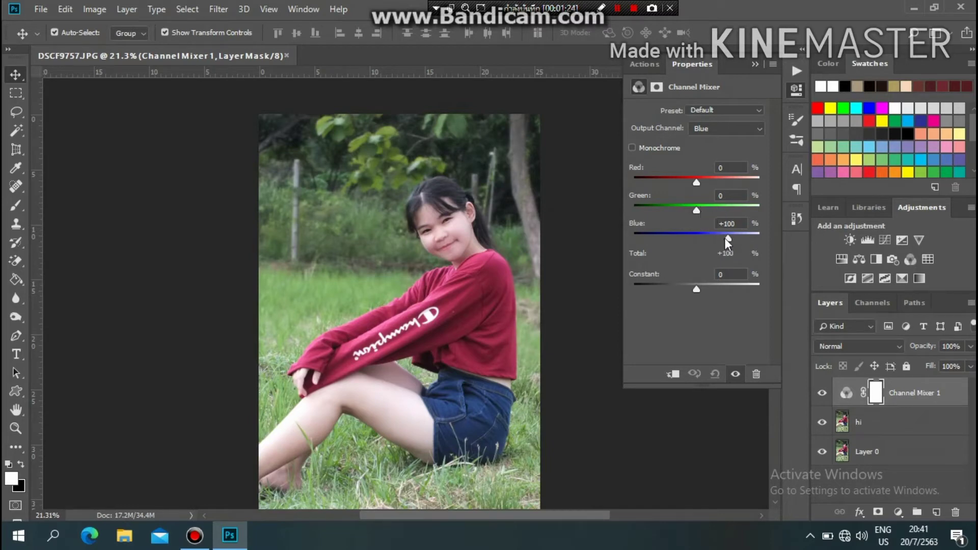
- For the Channel Mixer's Blue output channel, set Blue to 0% and Green to +98%
{"action": "left_click_drag", "start_coordinate": [727, 238], "coordinate": [729, 207]}
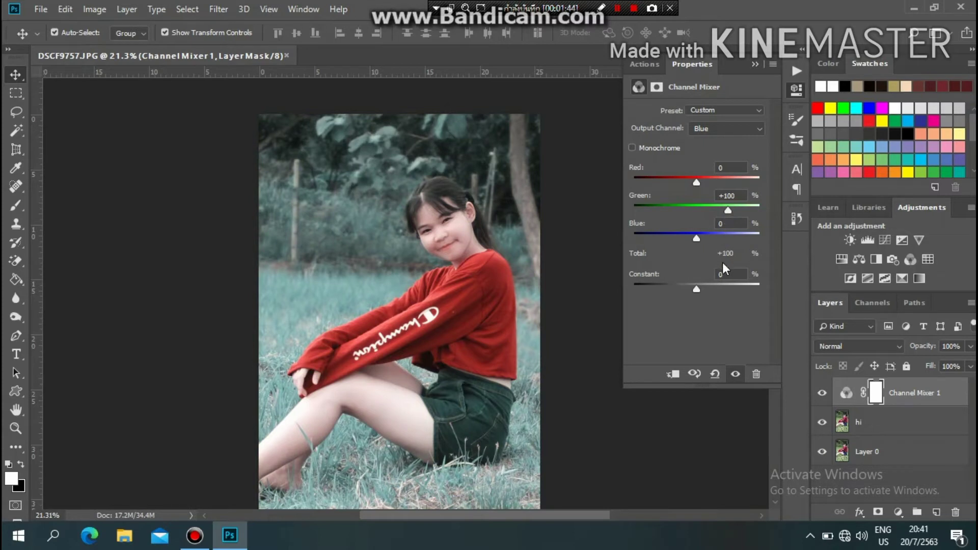
{"action": "left_click_drag", "start_coordinate": [728, 209], "coordinate": [727, 209]}
{"action": "left_click", "coordinate": [749, 126]}
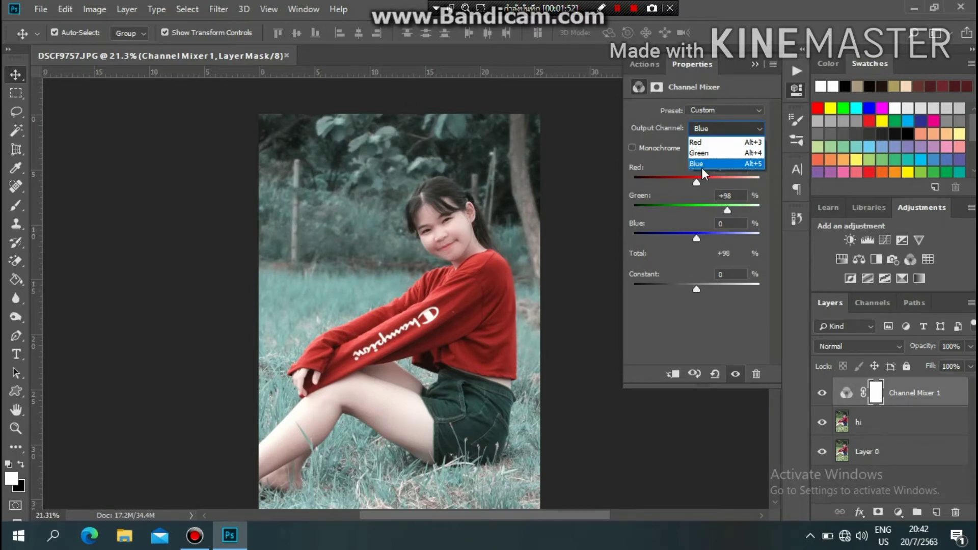
{"action": "left_click", "coordinate": [759, 127]}
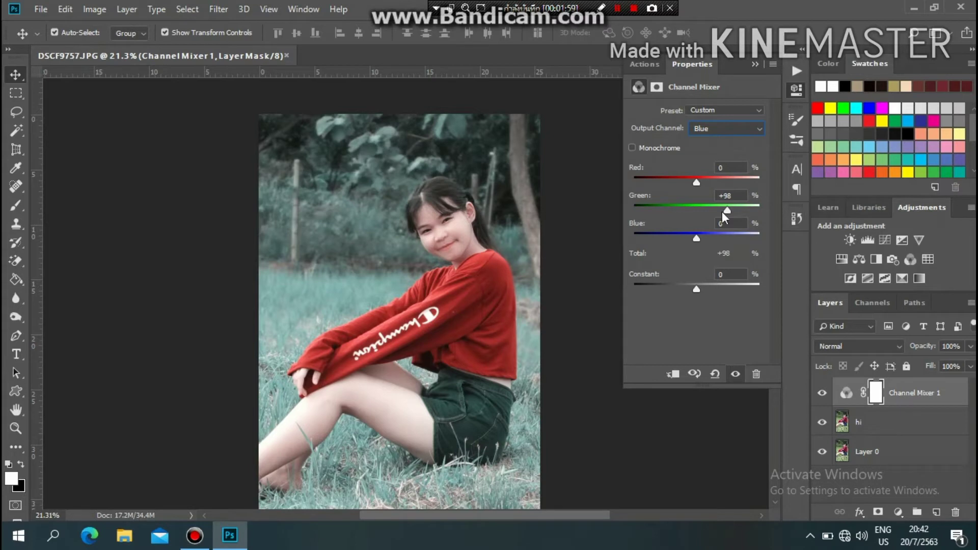
{"action": "left_click", "coordinate": [754, 65]}
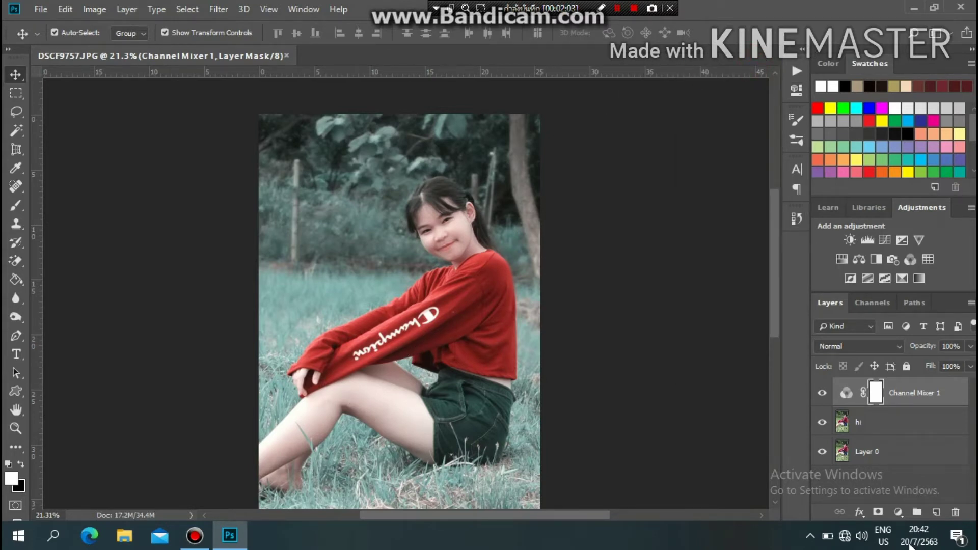
- Add a Hue/Saturation adjustment layer and set the Reds to Saturation +20 and Lightness +5
{"action": "left_click", "coordinate": [898, 512]}
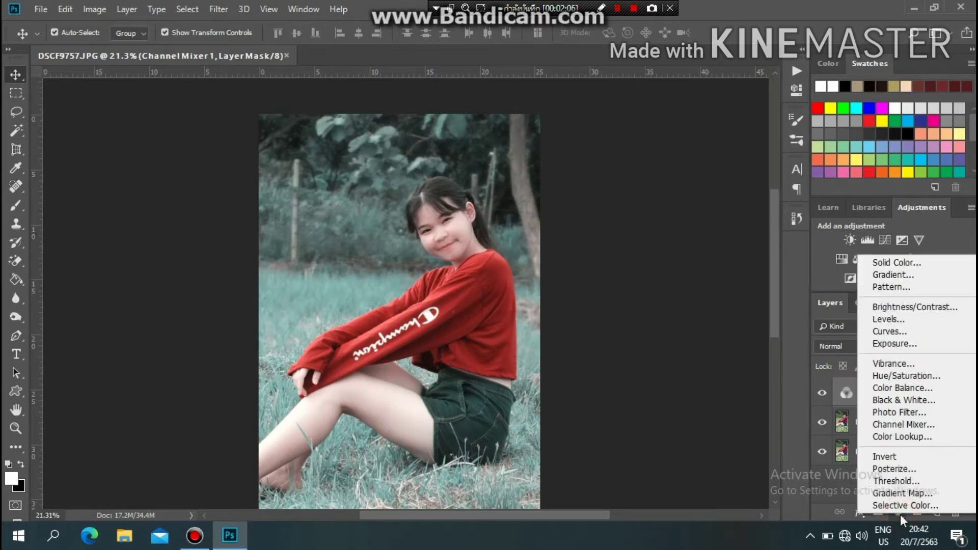
{"action": "left_click", "coordinate": [913, 374]}
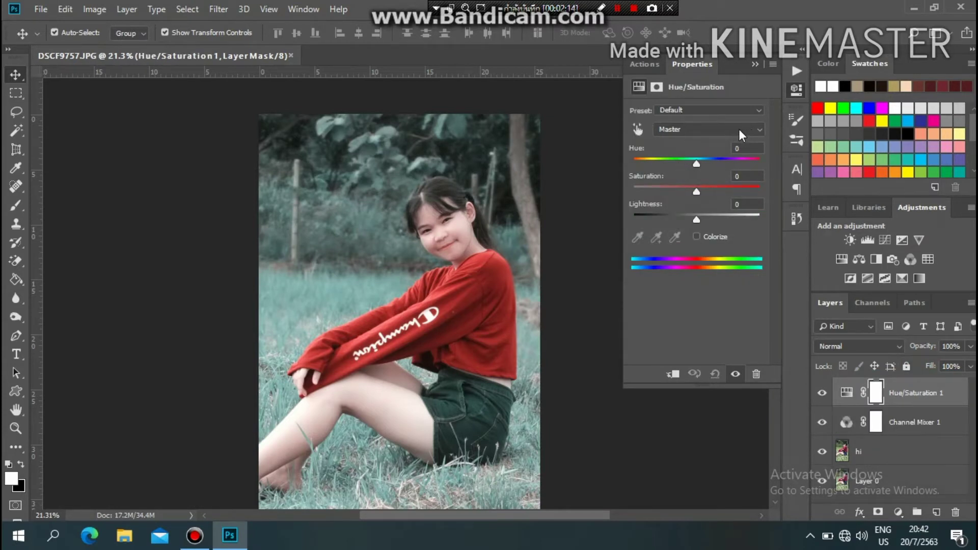
{"action": "left_click", "coordinate": [739, 130]}
{"action": "left_click", "coordinate": [667, 149]}
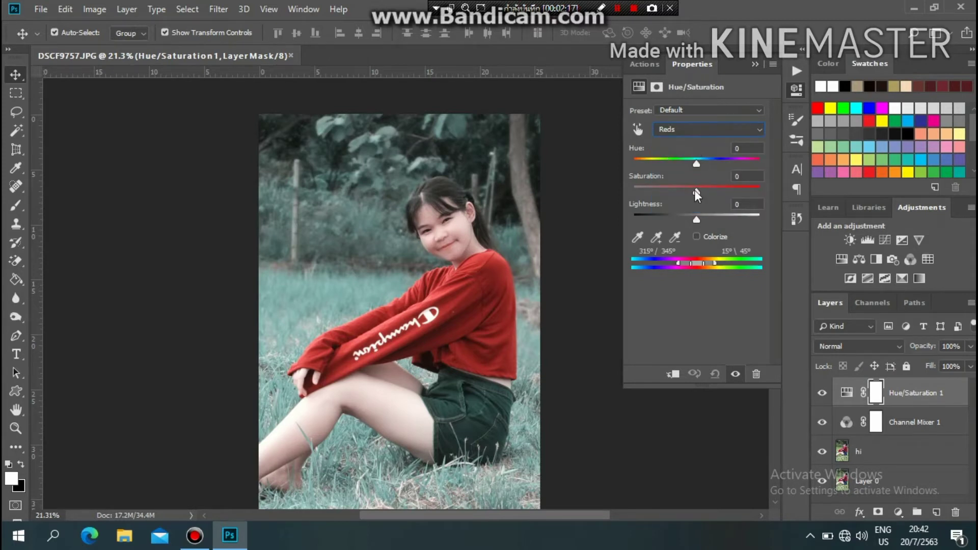
{"action": "left_click_drag", "start_coordinate": [696, 192], "coordinate": [696, 225]}
{"action": "left_click_drag", "start_coordinate": [707, 190], "coordinate": [709, 190]}
{"action": "left_click_drag", "start_coordinate": [710, 190], "coordinate": [698, 218]}
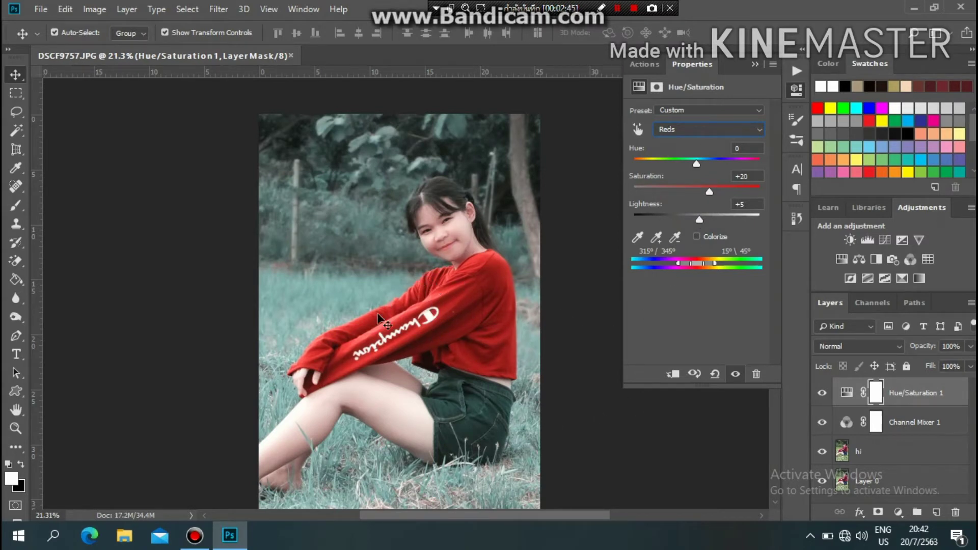
- In the Hue/Saturation adjustment, set the Cyans to Saturation +20 and Lightness -50
{"action": "left_click", "coordinate": [757, 124]}
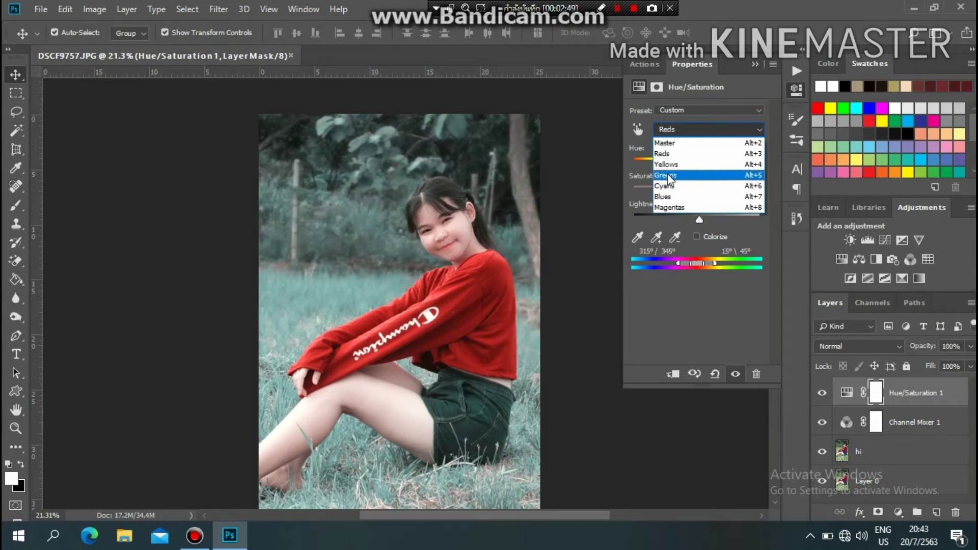
{"action": "left_click", "coordinate": [674, 186]}
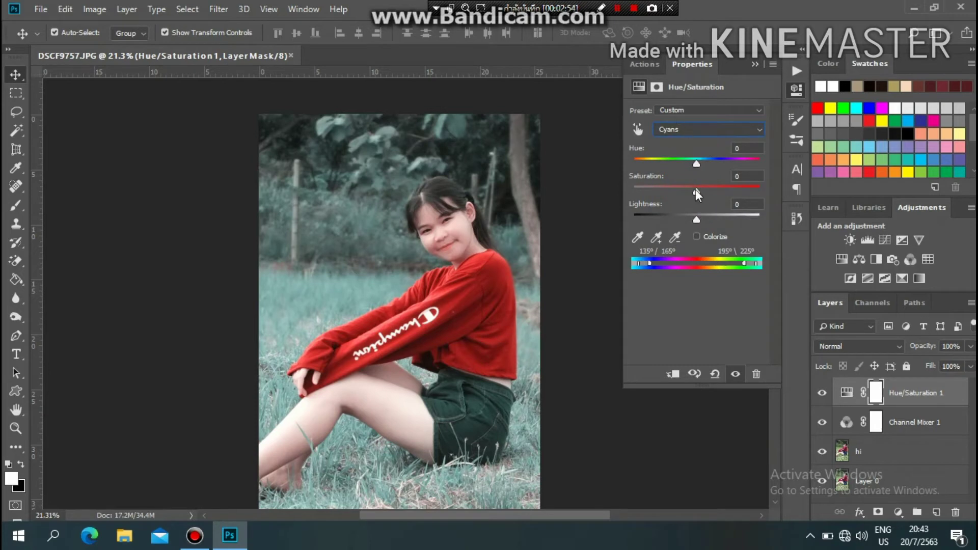
{"action": "left_click_drag", "start_coordinate": [696, 192], "coordinate": [708, 195]}
{"action": "left_click_drag", "start_coordinate": [697, 218], "coordinate": [670, 216]}
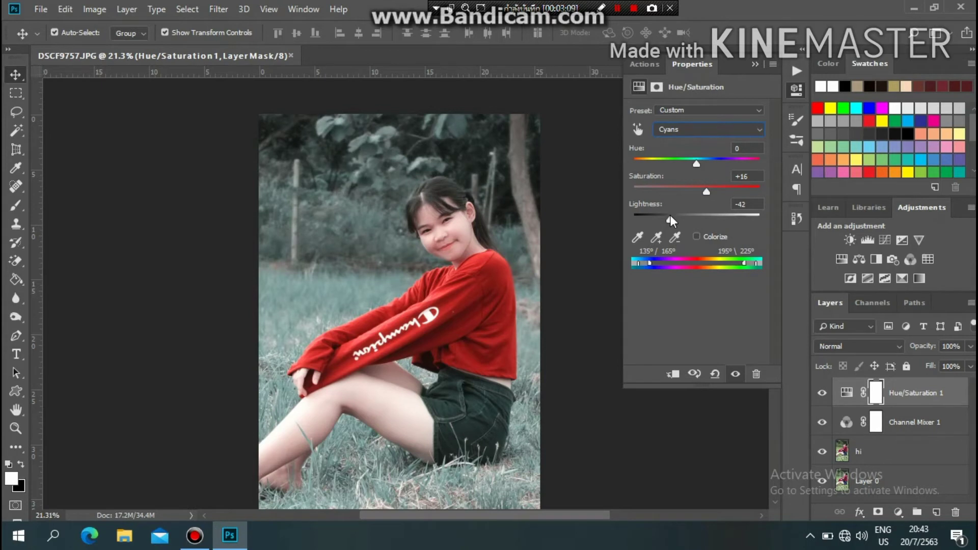
{"action": "left_click_drag", "start_coordinate": [671, 220], "coordinate": [672, 221]}
{"action": "left_click_drag", "start_coordinate": [668, 217], "coordinate": [663, 217]}
{"action": "left_click_drag", "start_coordinate": [708, 190], "coordinate": [710, 190]}
{"action": "left_click", "coordinate": [738, 176]}
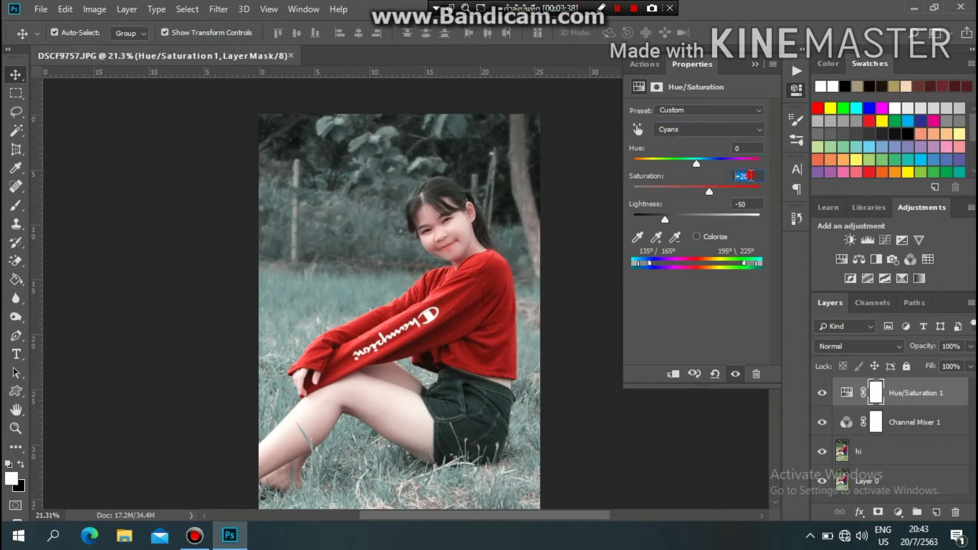
{"action": "left_click", "coordinate": [745, 204]}
{"action": "left_click", "coordinate": [754, 60]}
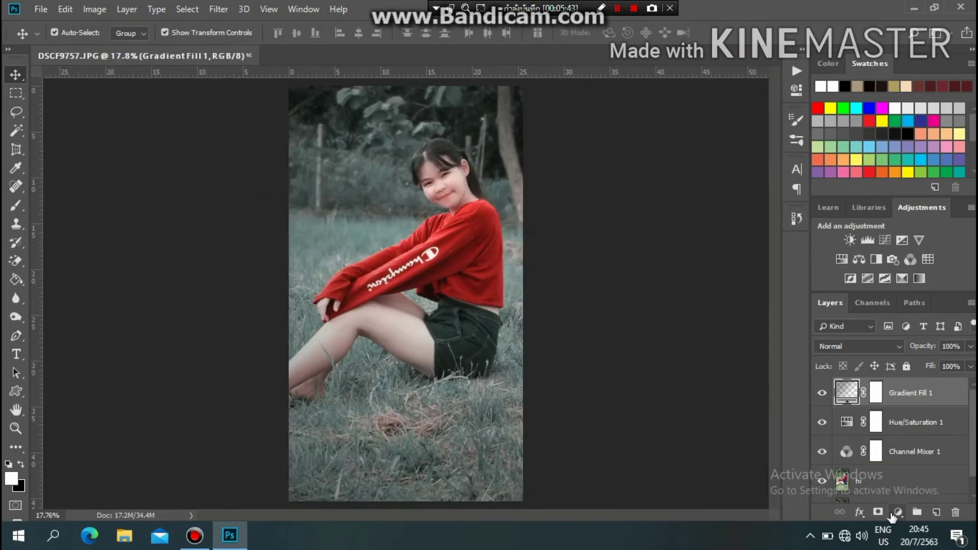
- Add a Curves adjustment layer and place shadow, midtone and highlight points along the RGB curve's diagonal
{"action": "left_click", "coordinate": [892, 513]}
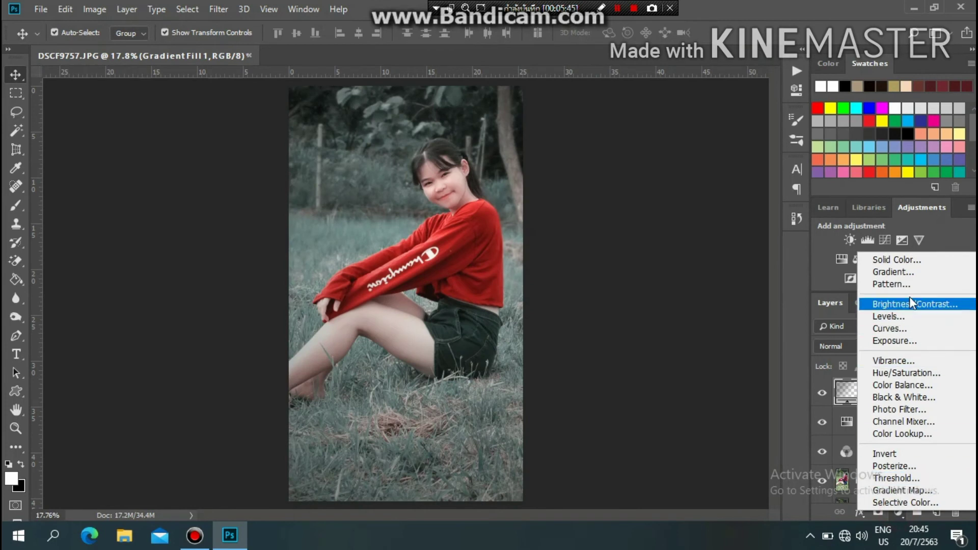
{"action": "left_click", "coordinate": [888, 331]}
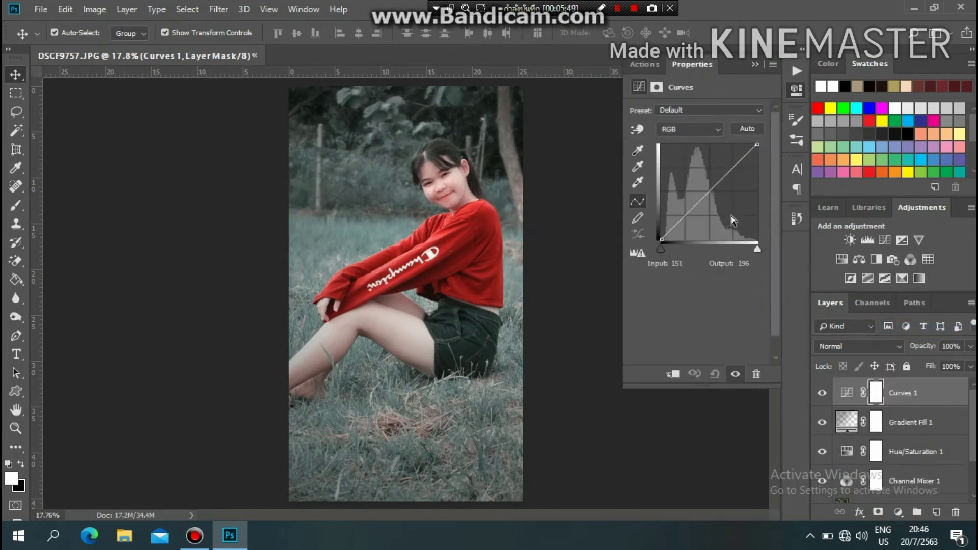
{"action": "left_click", "coordinate": [687, 214]}
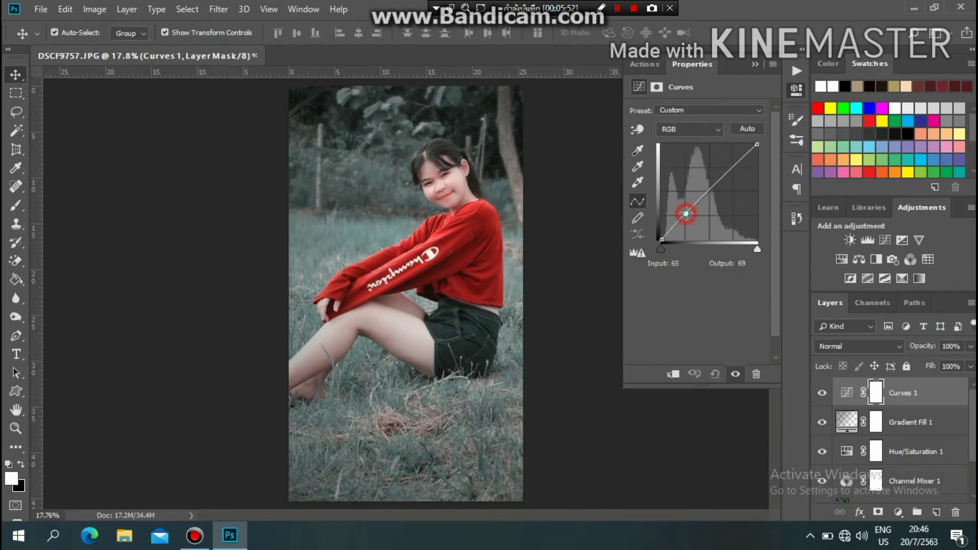
{"action": "left_click", "coordinate": [734, 167]}
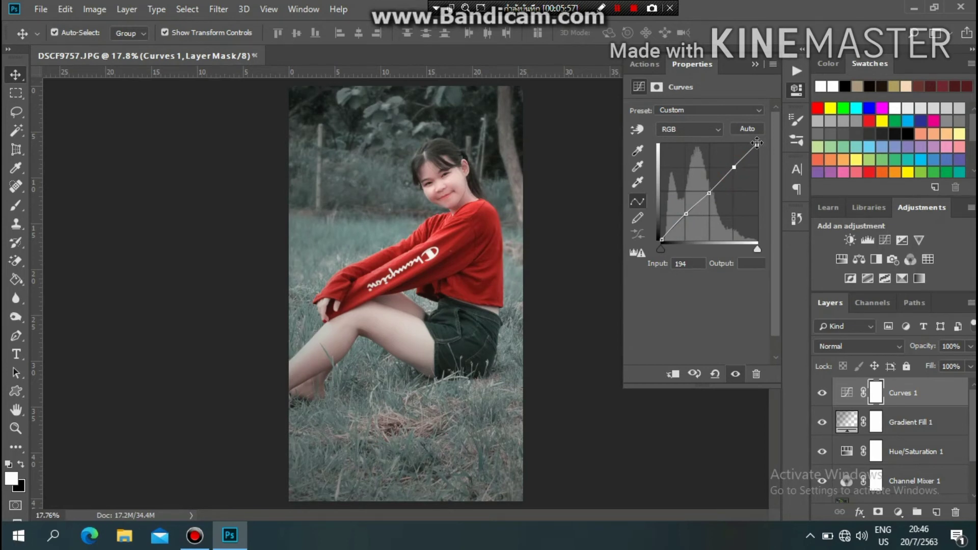
- Lower the RGB curve's white endpoint slightly and raise its black endpoint at input 0 for a faded look
{"action": "left_click_drag", "start_coordinate": [757, 143], "coordinate": [757, 151]}
{"action": "left_click_drag", "start_coordinate": [660, 239], "coordinate": [650, 227]}
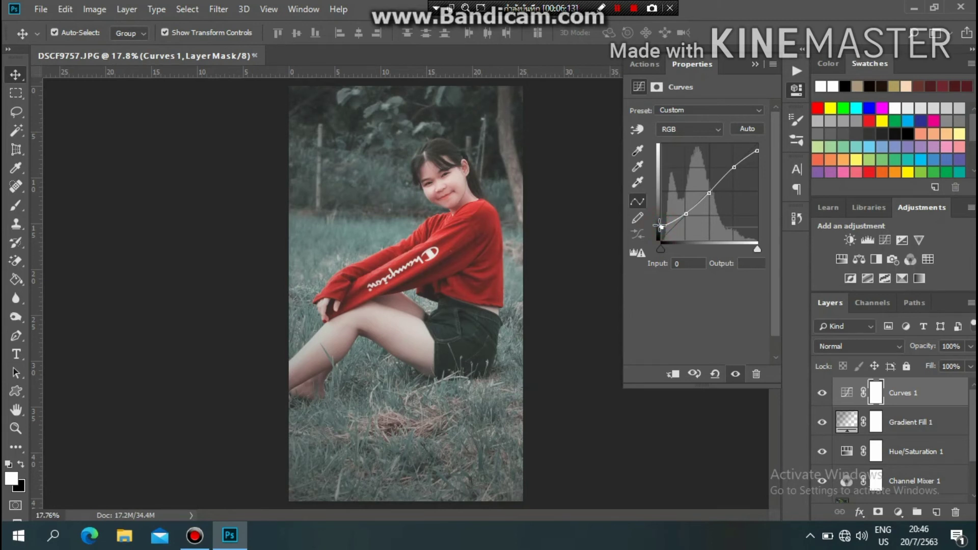
{"action": "left_click_drag", "start_coordinate": [659, 224], "coordinate": [659, 228]}
{"action": "left_click", "coordinate": [689, 213]}
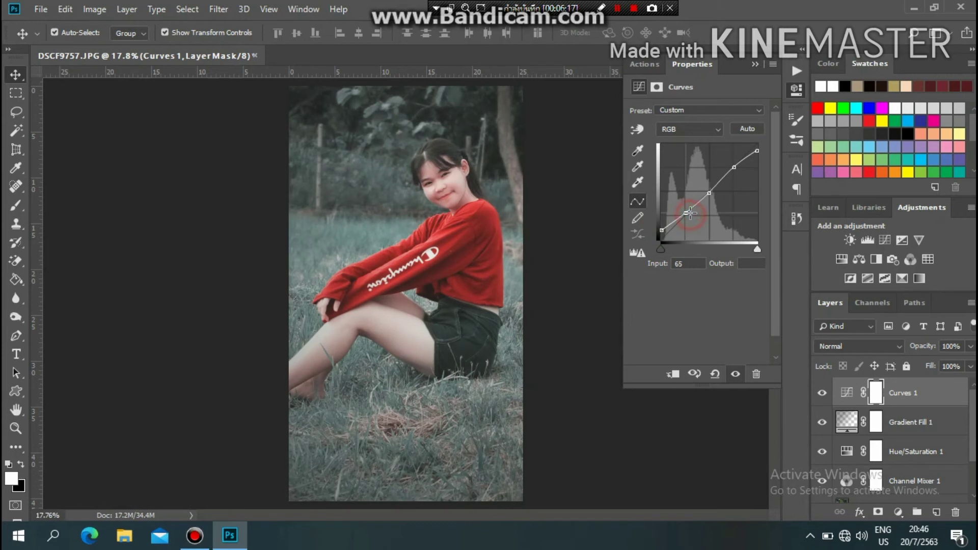
{"action": "left_click_drag", "start_coordinate": [690, 213], "coordinate": [691, 213]}
{"action": "left_click_drag", "start_coordinate": [659, 232], "coordinate": [659, 226]}
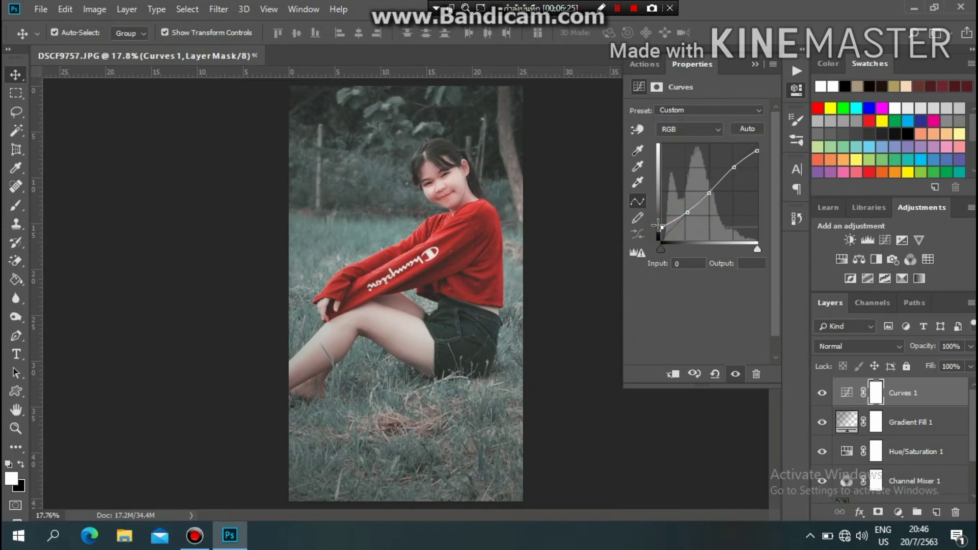
{"action": "left_click", "coordinate": [756, 65]}
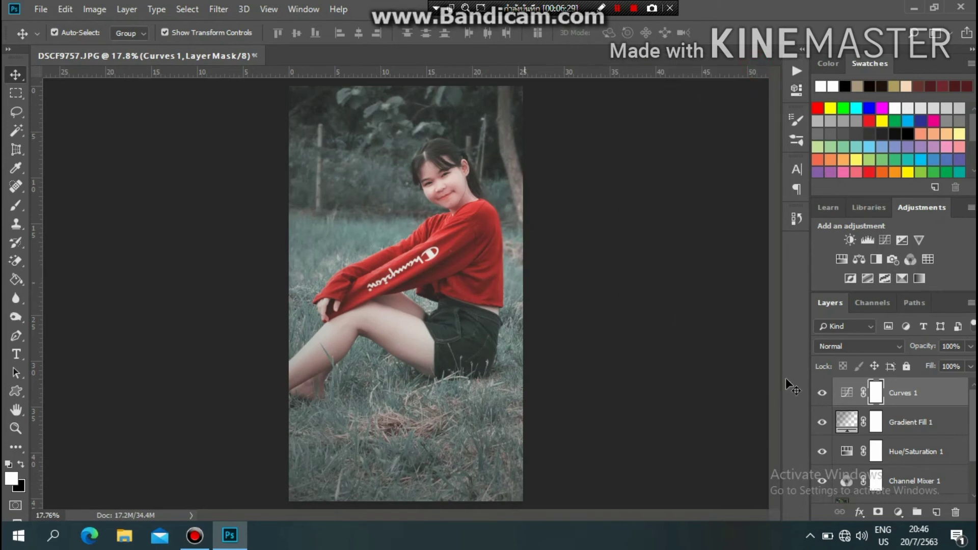
{"action": "scroll", "coordinate": [926, 402], "scroll_direction": "down", "scroll_amount": 1}
{"action": "scroll", "coordinate": [926, 403], "scroll_direction": "down", "scroll_amount": 1}
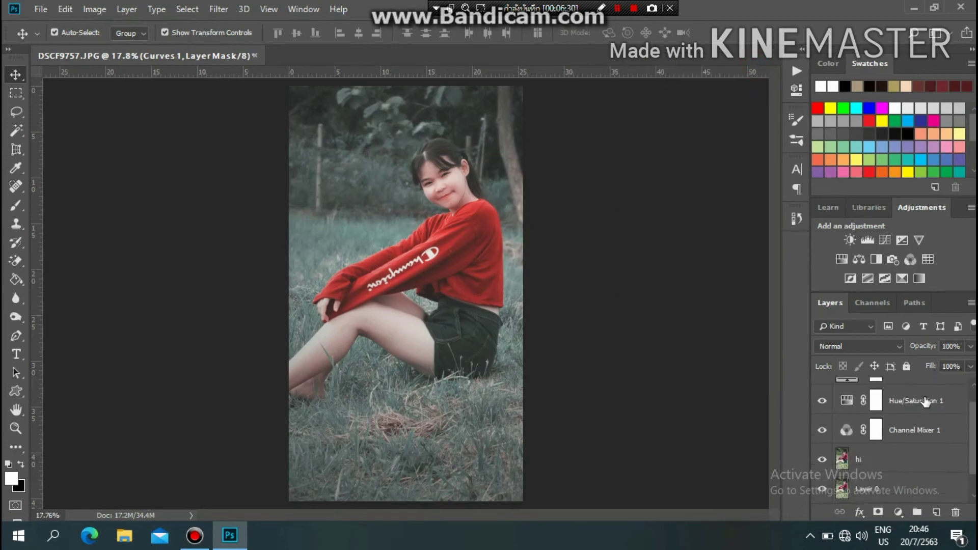
{"action": "scroll", "coordinate": [926, 402], "scroll_direction": "up", "scroll_amount": 1}
{"action": "scroll", "coordinate": [926, 402], "scroll_direction": "down", "scroll_amount": 1}
{"action": "scroll", "coordinate": [926, 402], "scroll_direction": "down", "scroll_amount": 1}
{"action": "scroll", "coordinate": [926, 402], "scroll_direction": "up", "scroll_amount": 2}
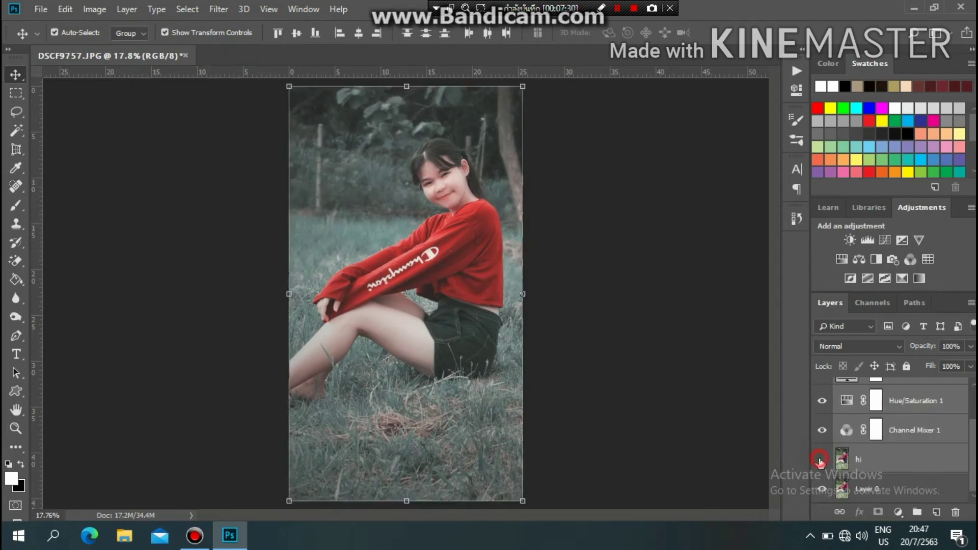
- Hide the Channel Mixer, Hue/Saturation, Gradient Fill and Curves layers, and toggle the hi layer off and on to review the unedited photo
{"action": "left_click", "coordinate": [822, 430]}
{"action": "left_click", "coordinate": [822, 400]}
{"action": "scroll", "coordinate": [825, 405], "scroll_direction": "up", "scroll_amount": 1}
{"action": "scroll", "coordinate": [826, 405], "scroll_direction": "up", "scroll_amount": 1}
{"action": "left_click", "coordinate": [822, 422]}
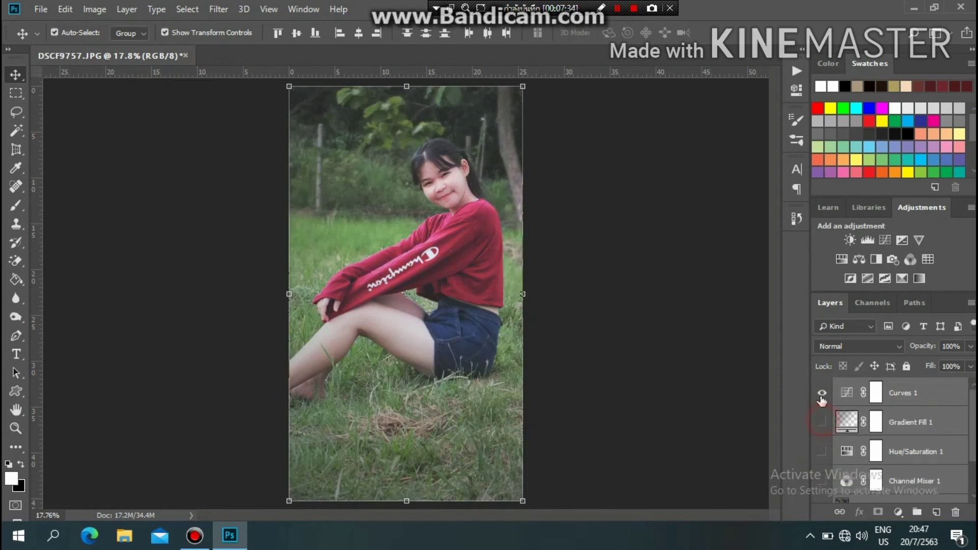
{"action": "left_click", "coordinate": [819, 393]}
{"action": "scroll", "coordinate": [818, 393], "scroll_direction": "down", "scroll_amount": 2}
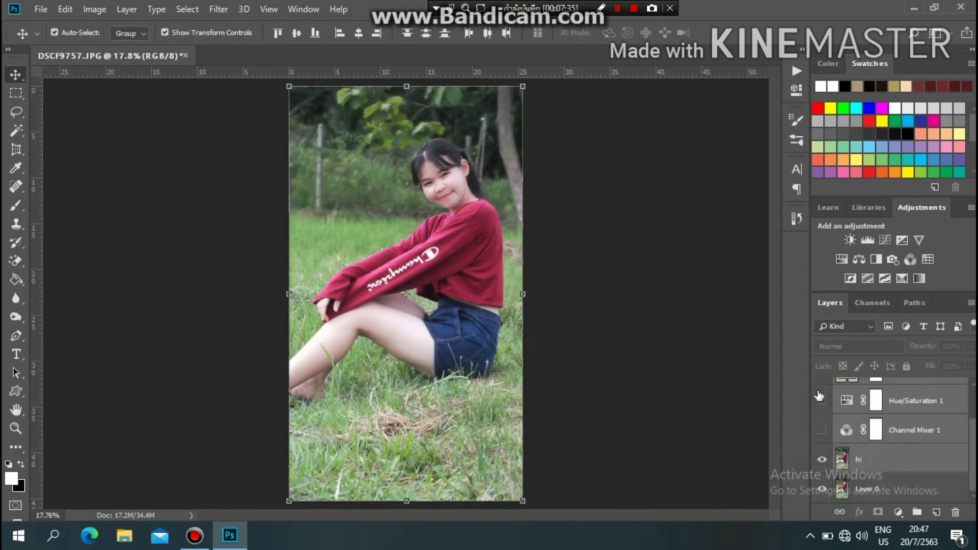
{"action": "left_click", "coordinate": [822, 460]}
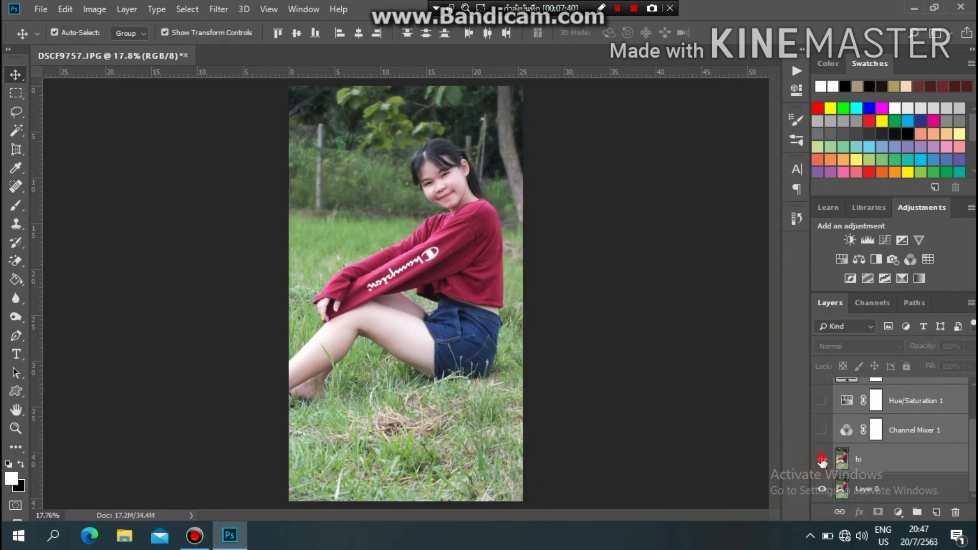
{"action": "left_click", "coordinate": [821, 460]}
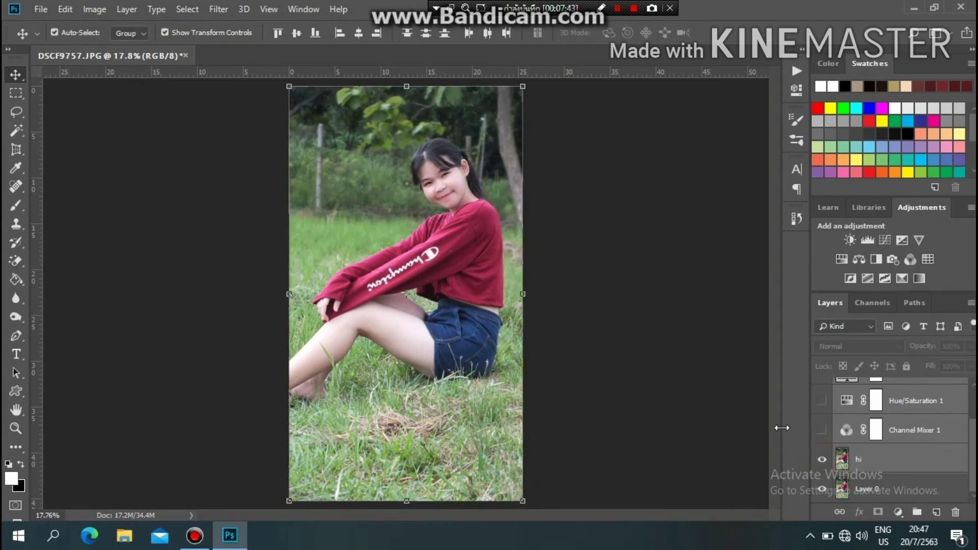
- Show the Channel Mixer, Hue/Saturation, Gradient Fill and Curves layers again to compare the graded photo
{"action": "left_click", "coordinate": [821, 431]}
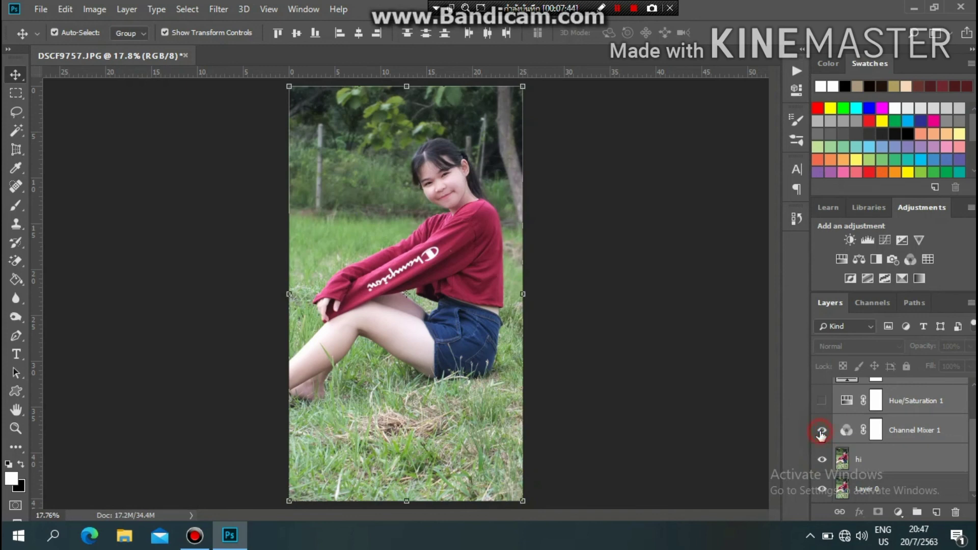
{"action": "left_click", "coordinate": [821, 400]}
{"action": "scroll", "coordinate": [822, 402], "scroll_direction": "up", "scroll_amount": 2}
{"action": "left_click", "coordinate": [822, 423]}
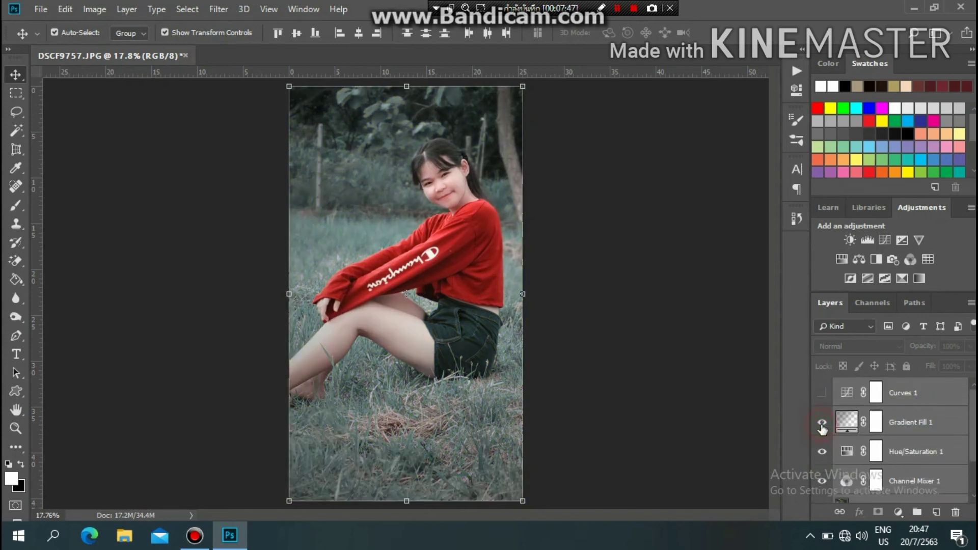
{"action": "left_click", "coordinate": [821, 393]}
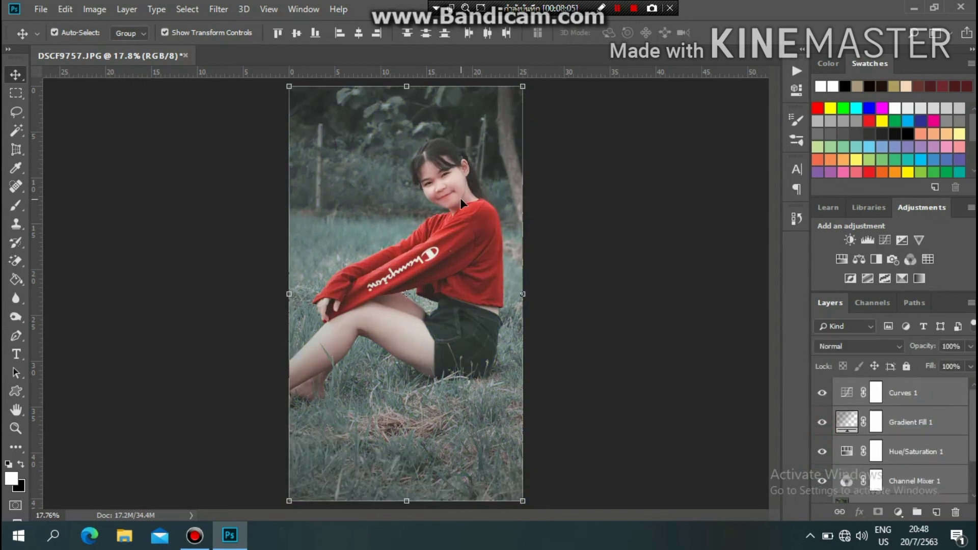